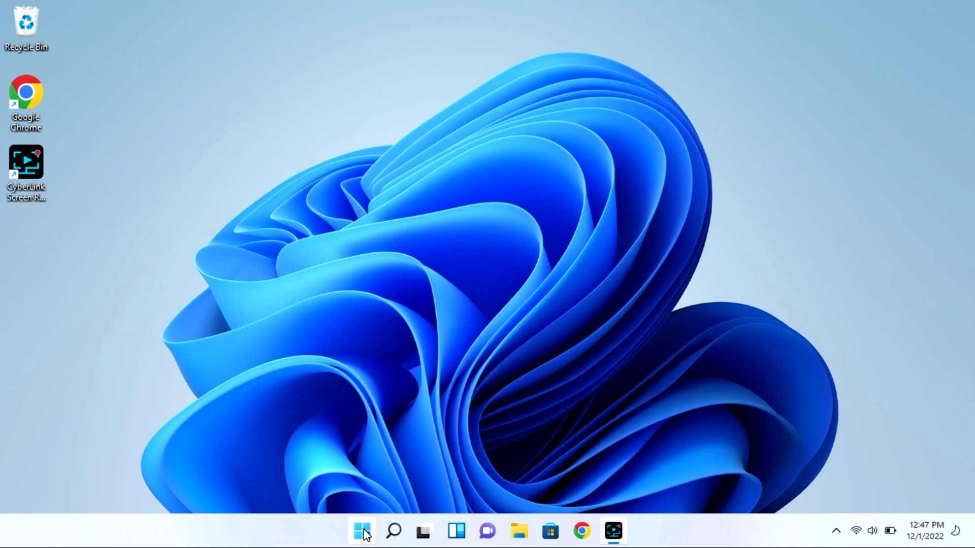
- Launch the Settings app from the Start menu's pinned apps
click(363, 532)
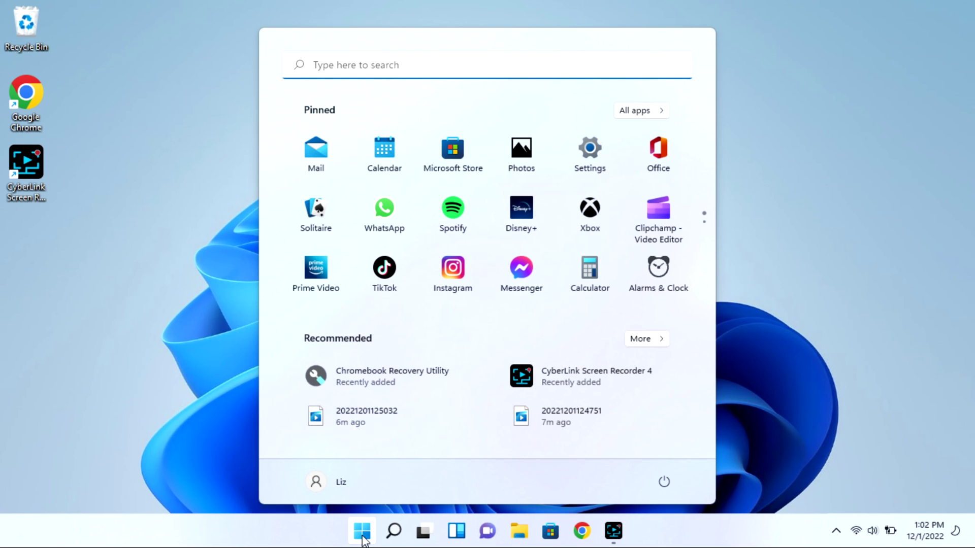
click(590, 156)
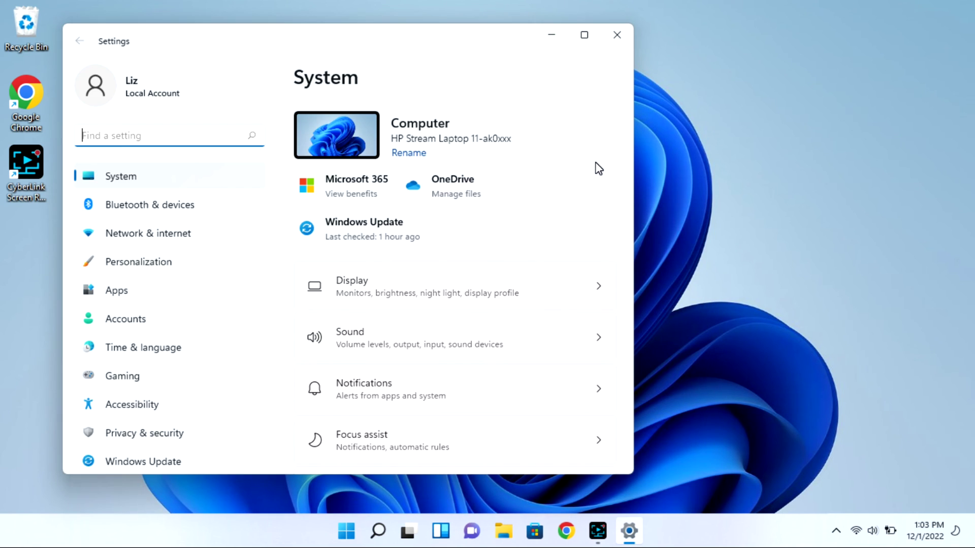
- Start adding a Bluetooth device from the Bluetooth & devices page
click(126, 207)
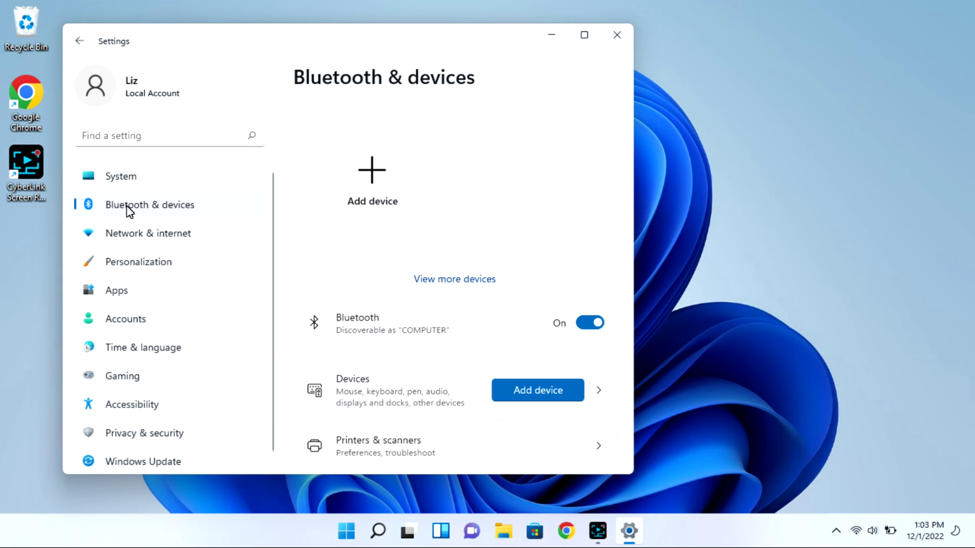
click(380, 178)
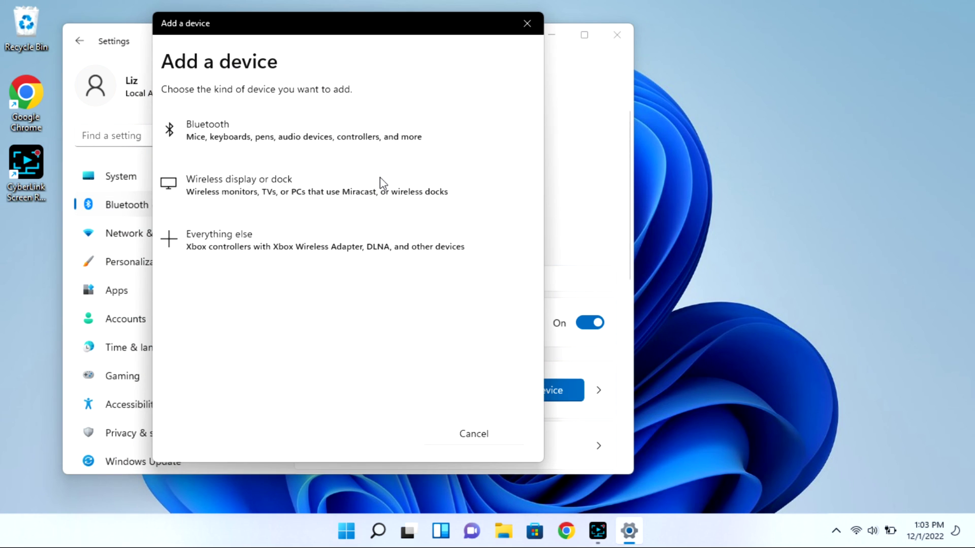
click(361, 143)
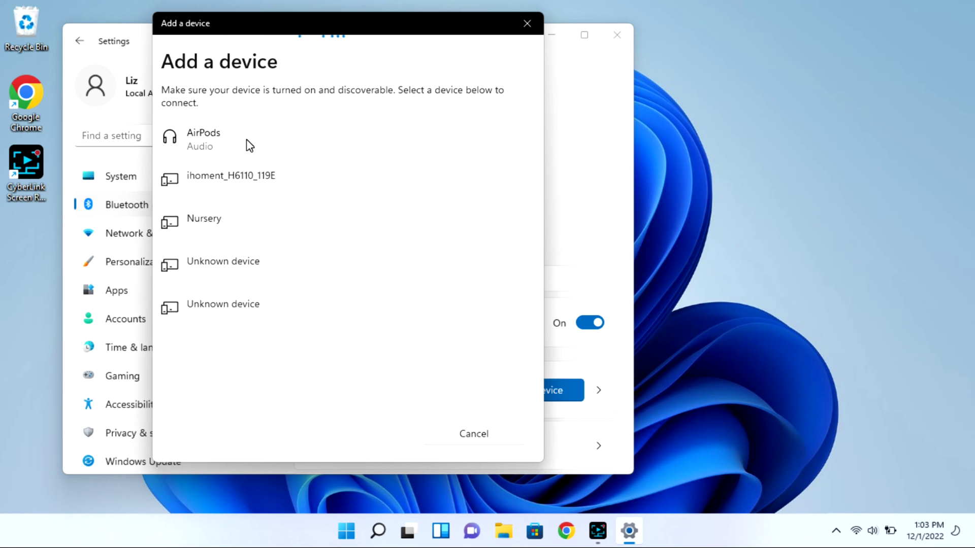
- Pair the AirPods from the scan list, retrying the connection once
click(225, 136)
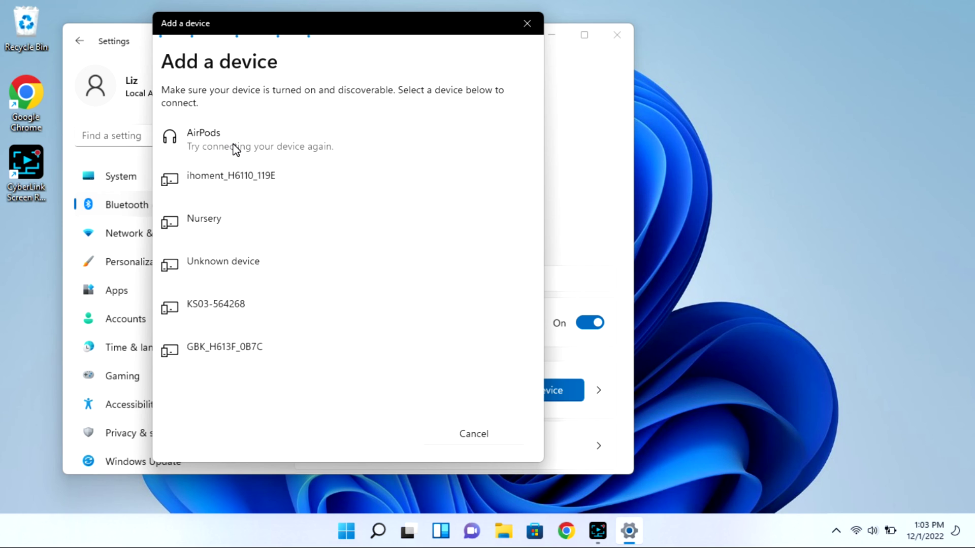
click(234, 145)
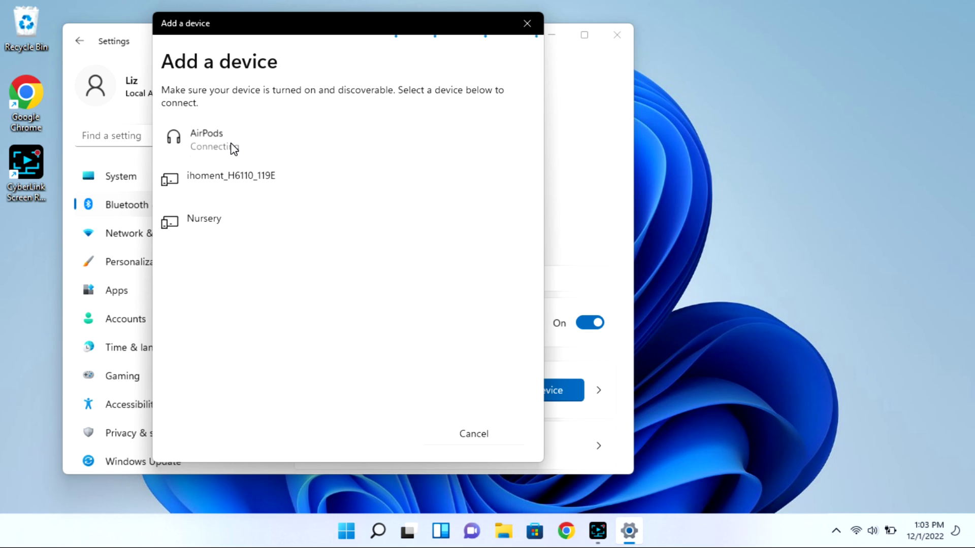
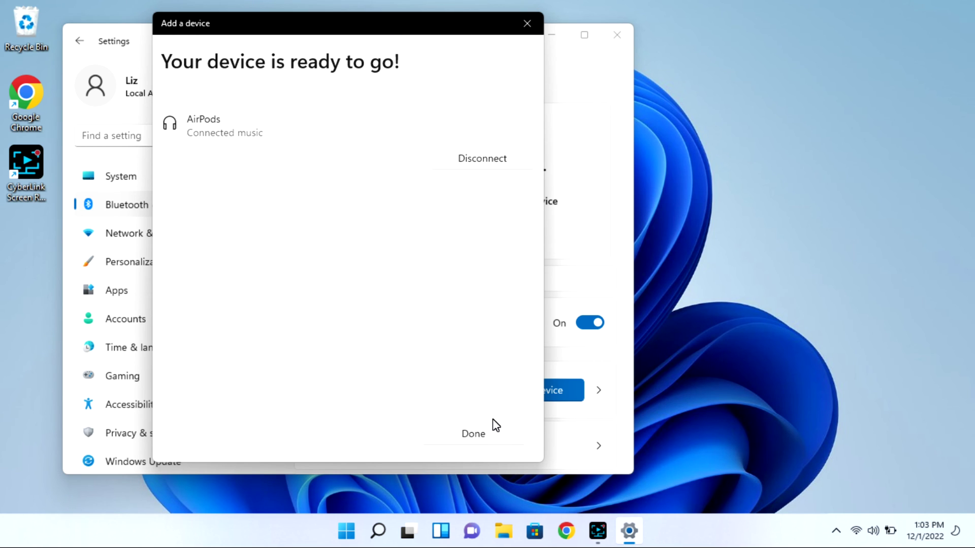
- Close the Add a device confirmation so Bluetooth & devices shows AirPods connected
click(473, 433)
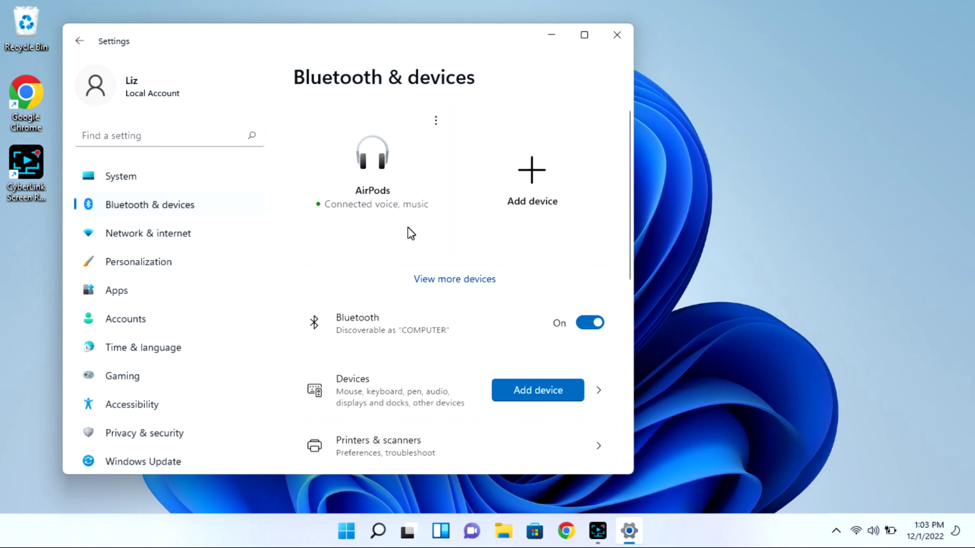
click(874, 533)
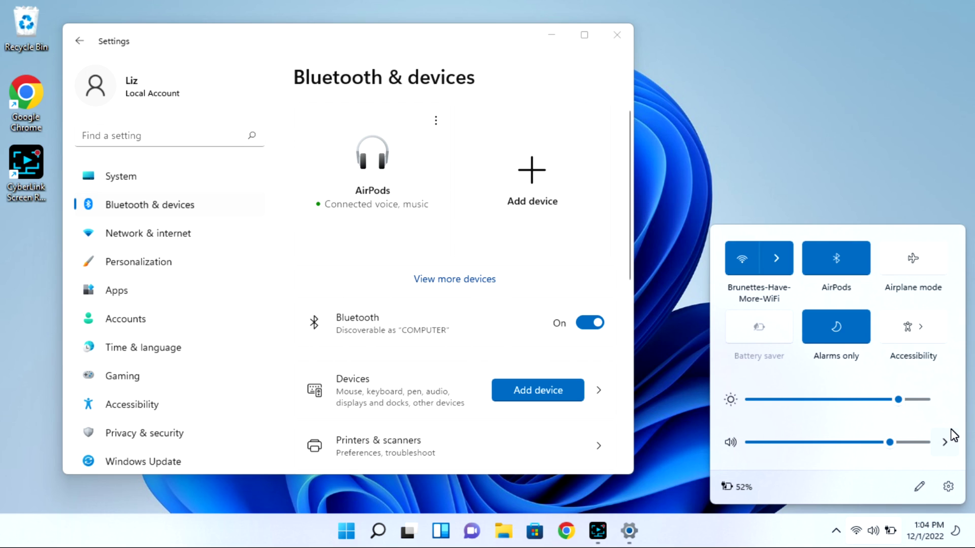
click(945, 444)
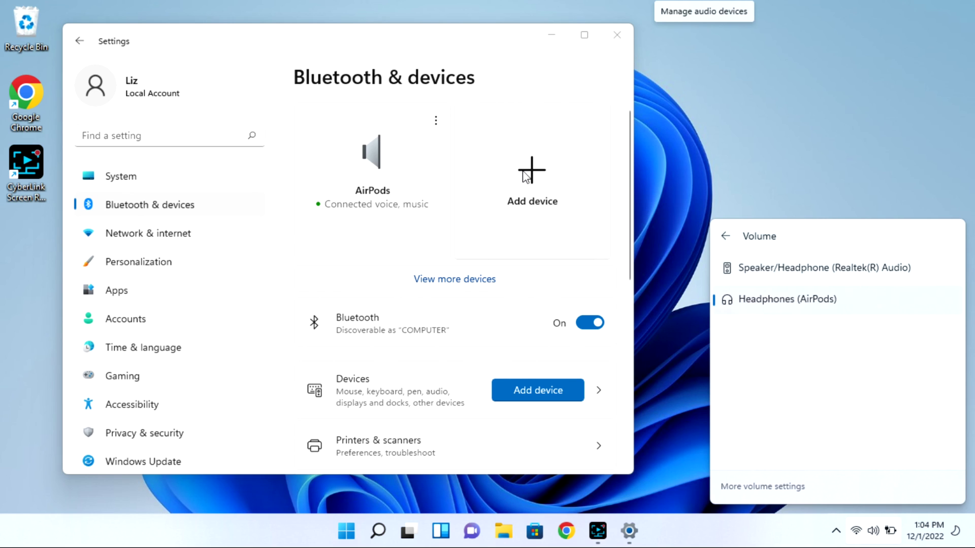
click(438, 124)
click(767, 265)
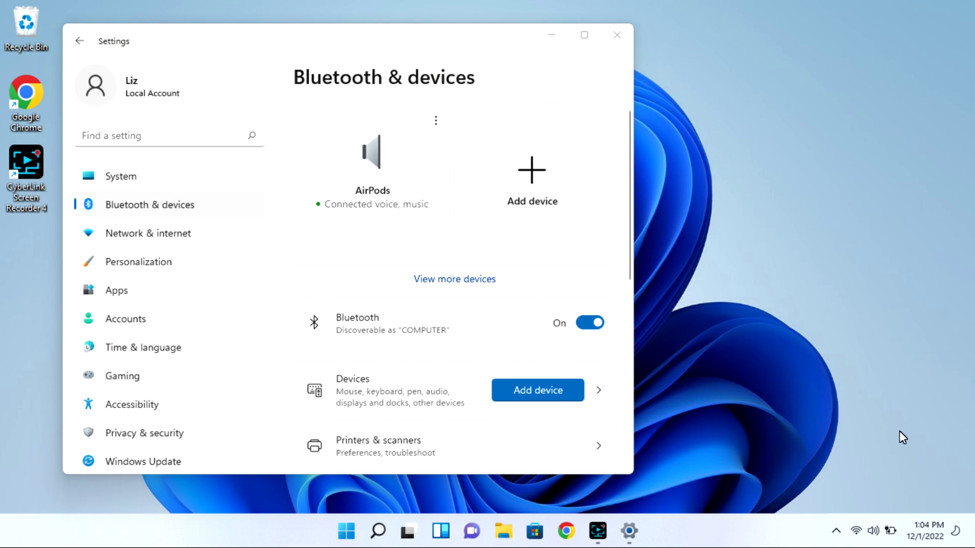
click(349, 530)
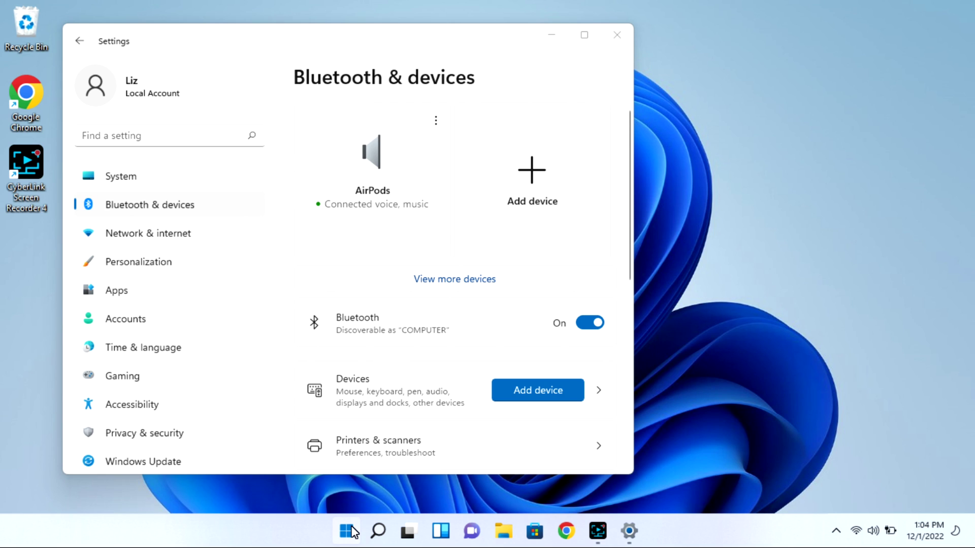